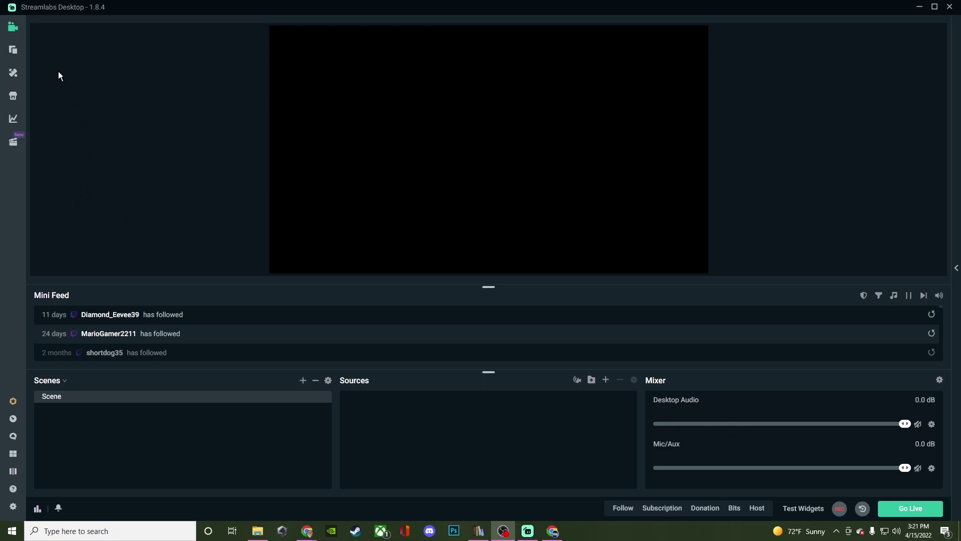
- Search the Alertbox Library for 'free' themes and scroll through the results
click(14, 57)
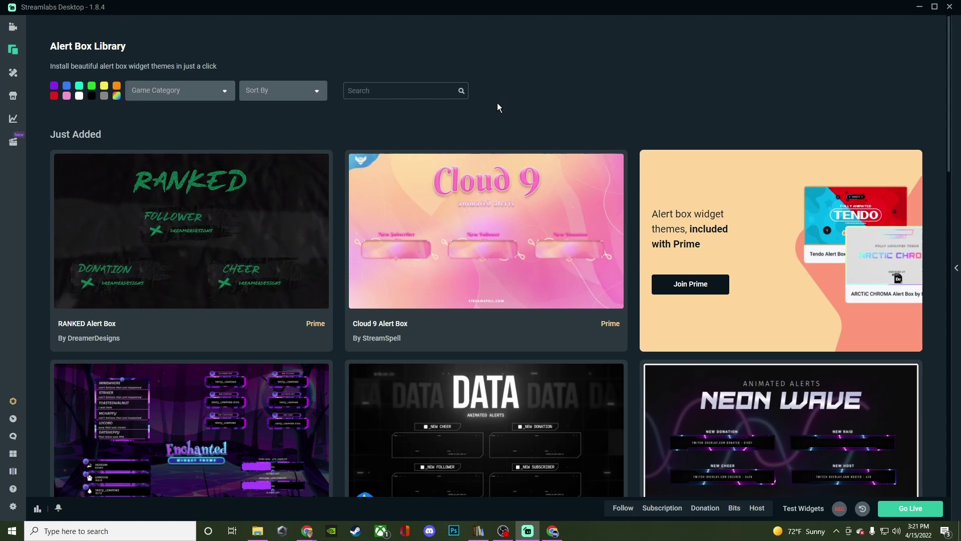
click(383, 96)
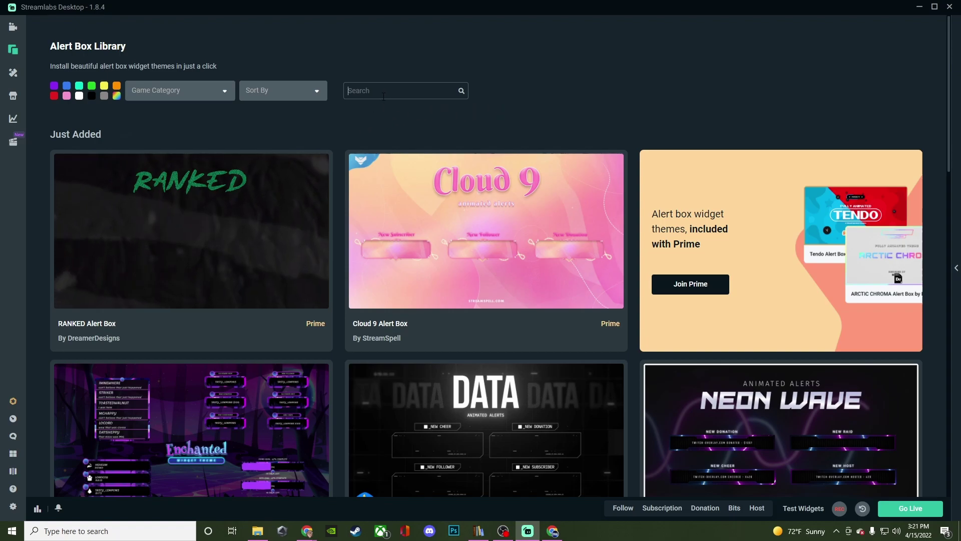
text(free)
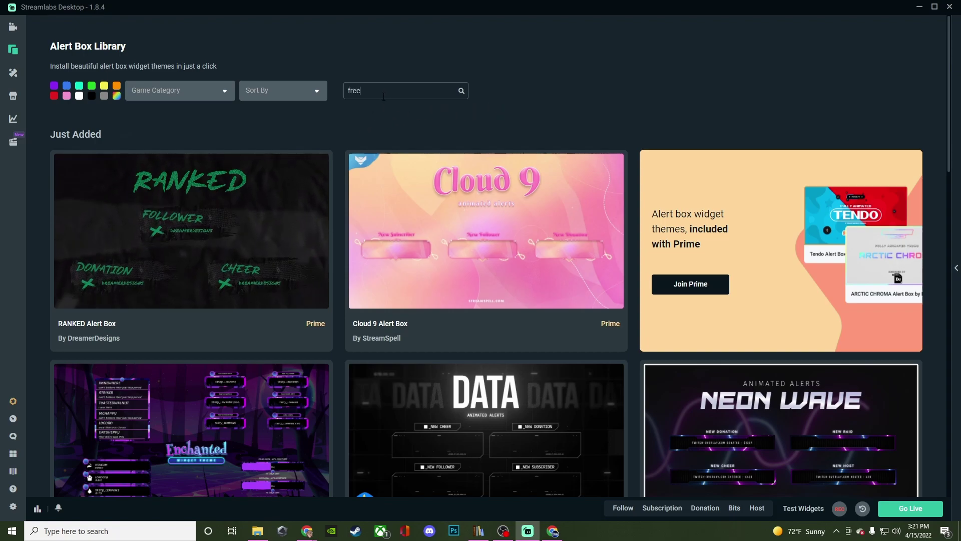
key(Return)
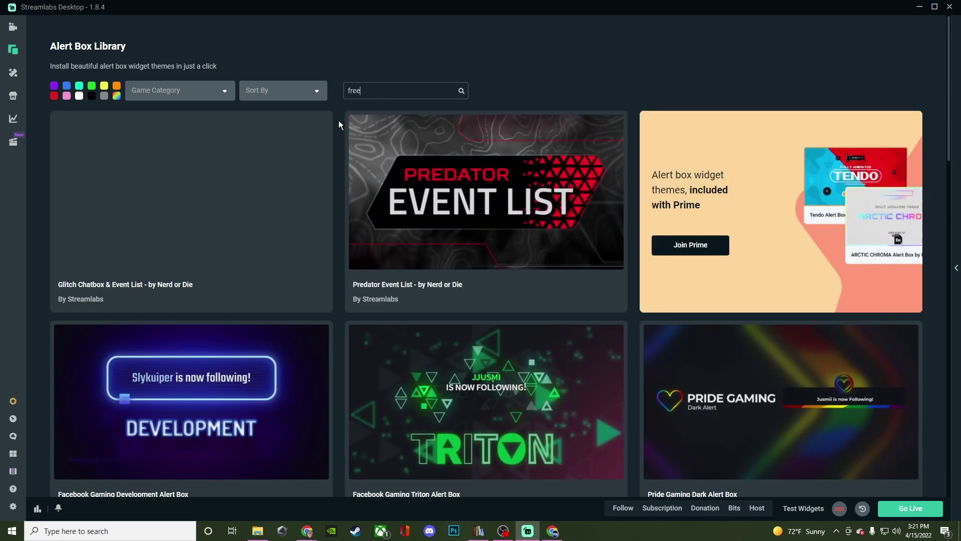
scroll(338, 120, down, 5)
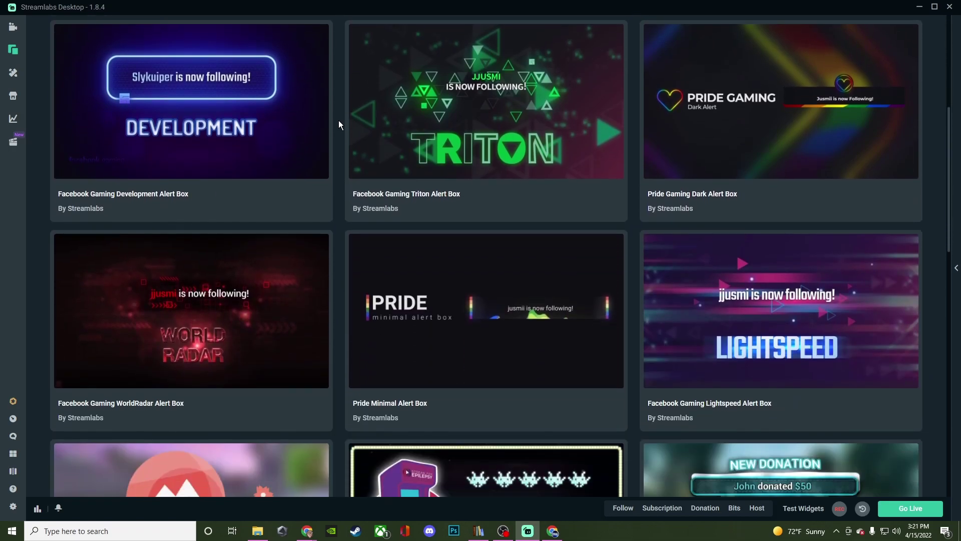
scroll(338, 120, down, 3)
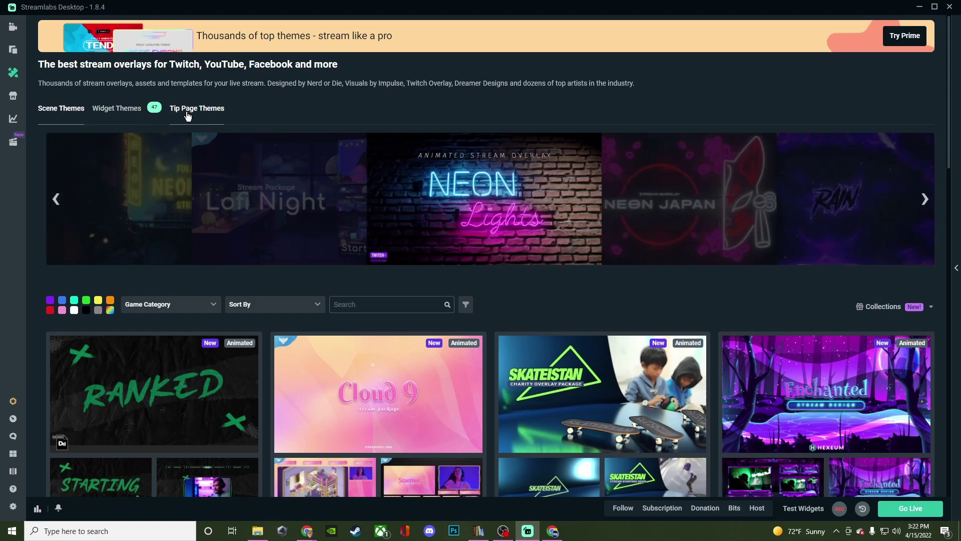
- Browse the Widget Themes and Tip Page Themes collections, then bring up the App Store
click(123, 116)
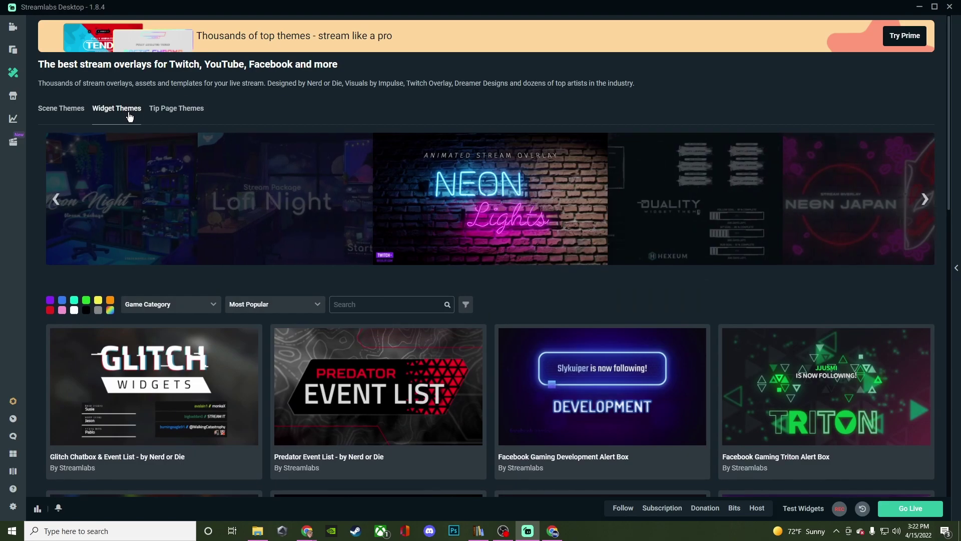
click(180, 112)
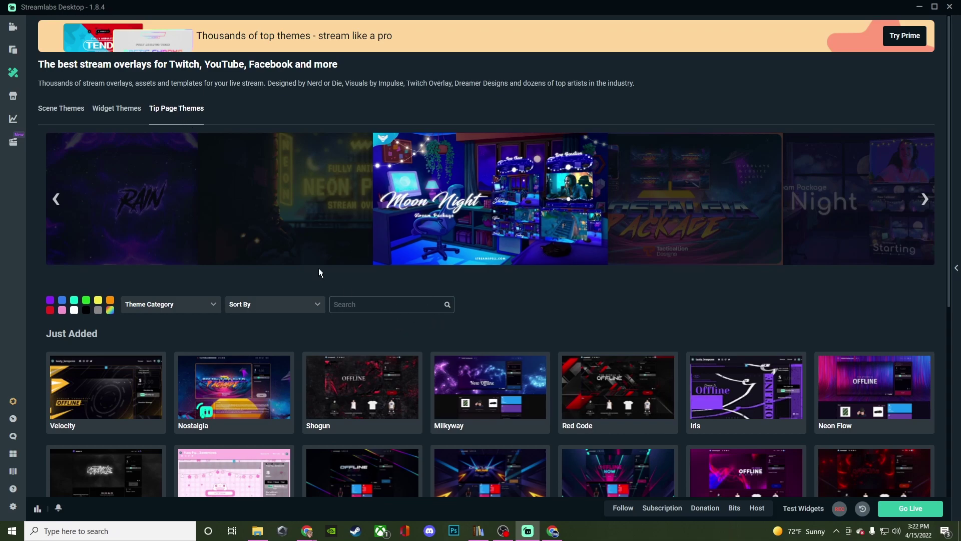
click(13, 100)
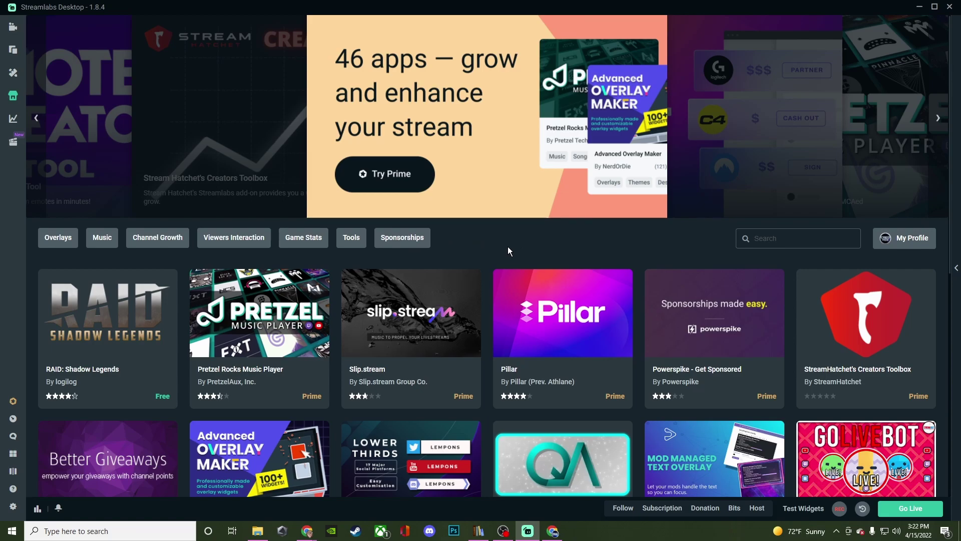
scroll(481, 246, down, 2)
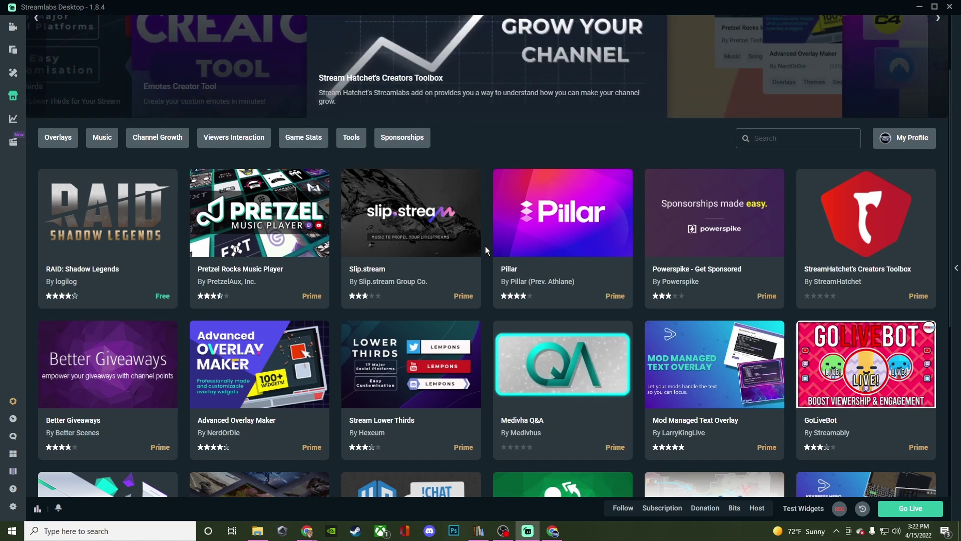
scroll(485, 245, down, 2)
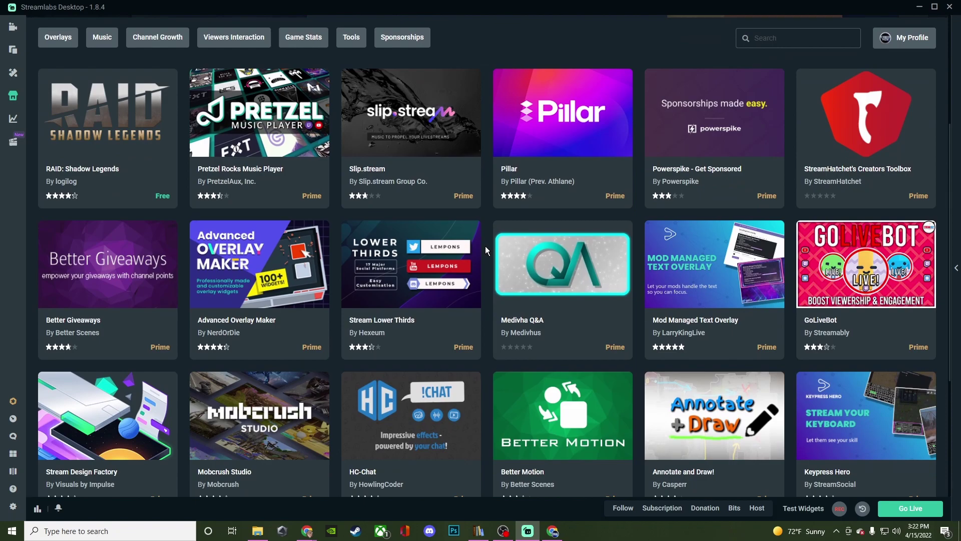
scroll(485, 245, down, 4)
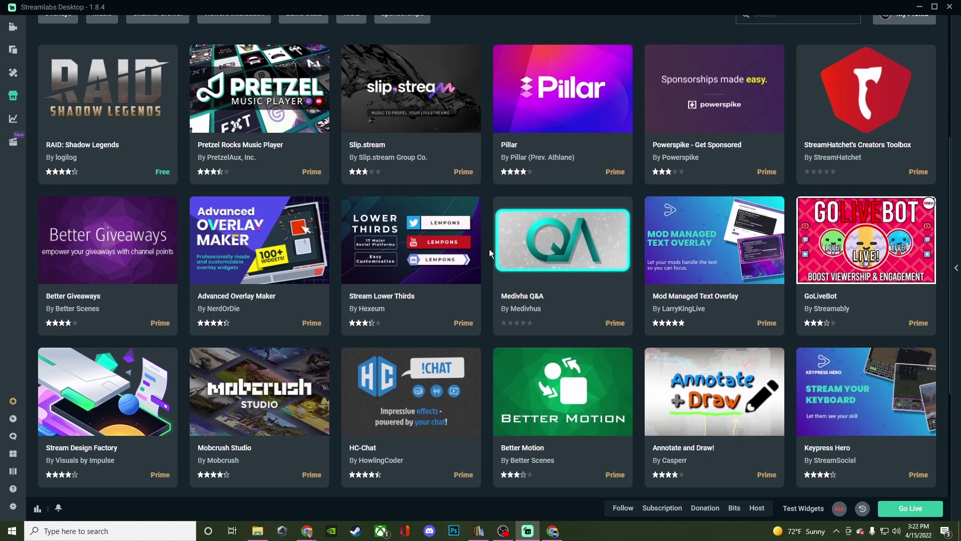
scroll(483, 255, down, 1)
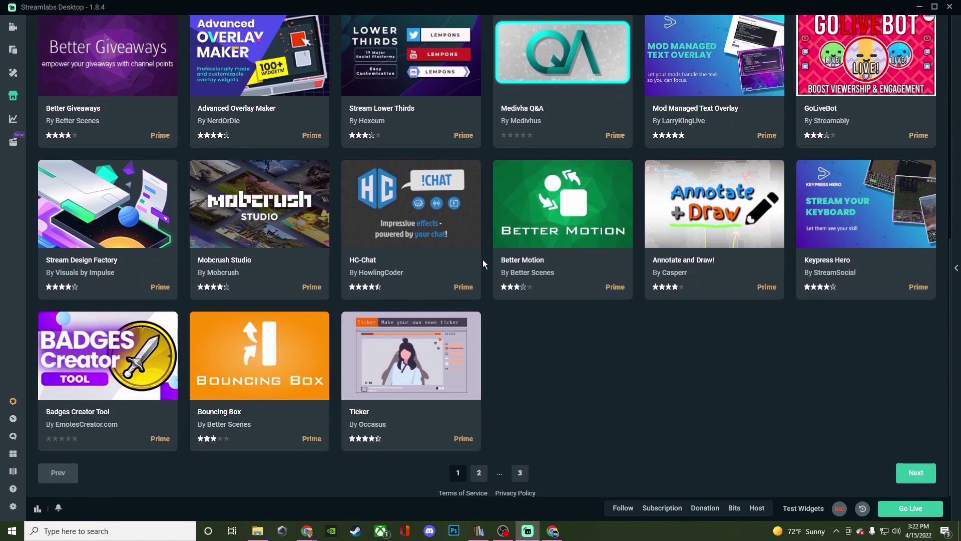
scroll(485, 264, up, 3)
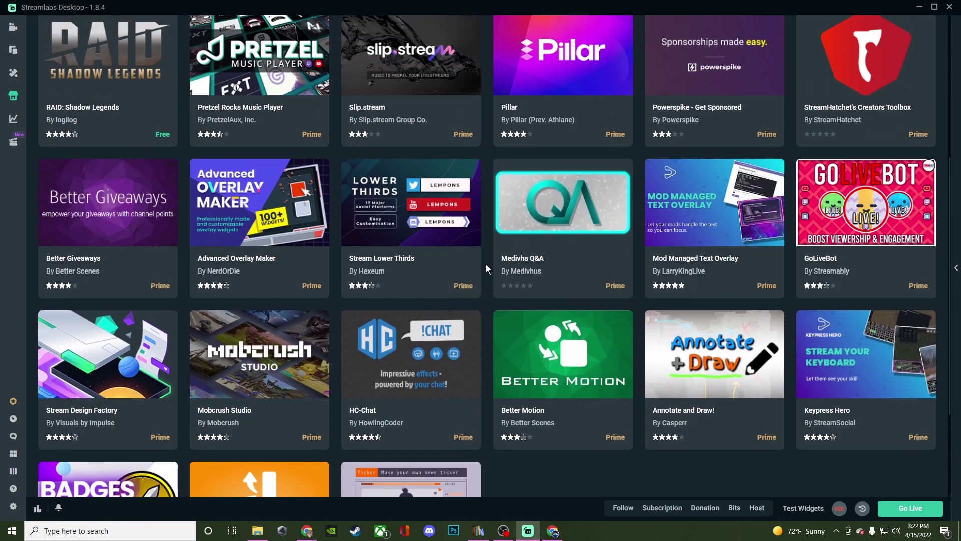
scroll(485, 265, up, 4)
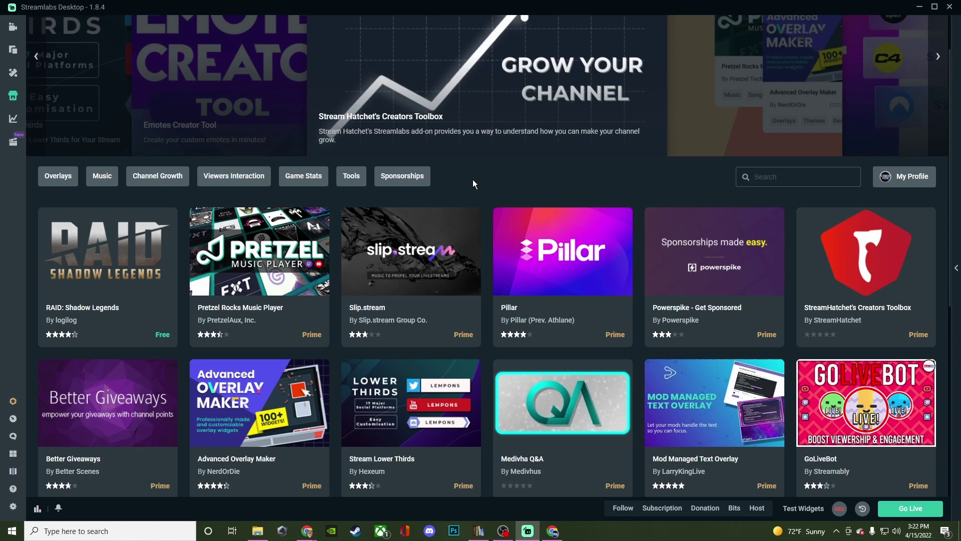
- Open the Grow page and scroll through its goals, community reach and stream stats
click(13, 121)
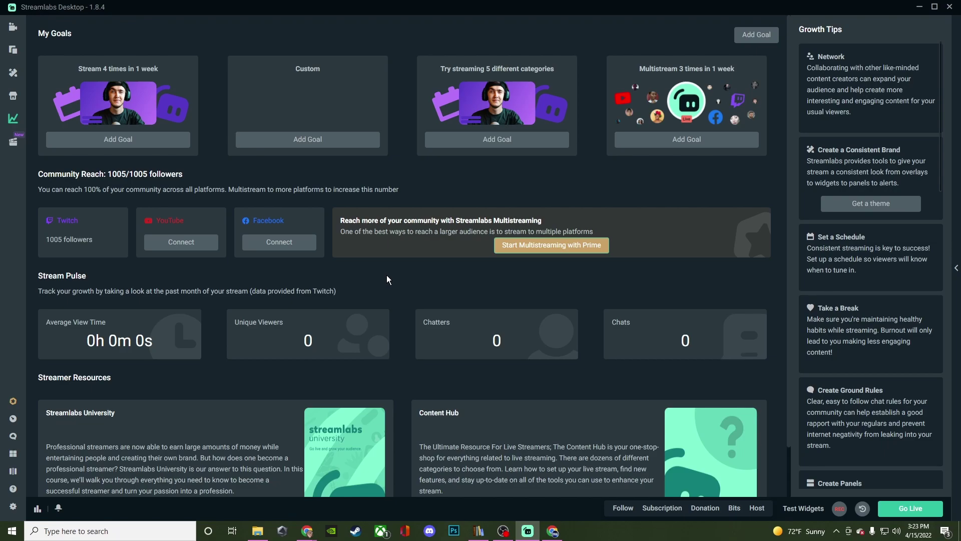
scroll(386, 279, down, 1)
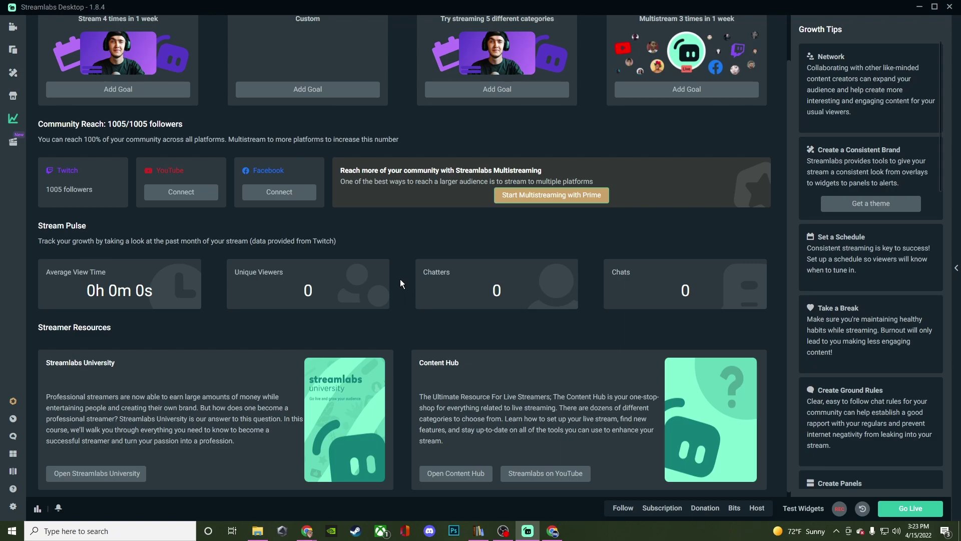
scroll(405, 283, down, 1)
scroll(311, 263, up, 1)
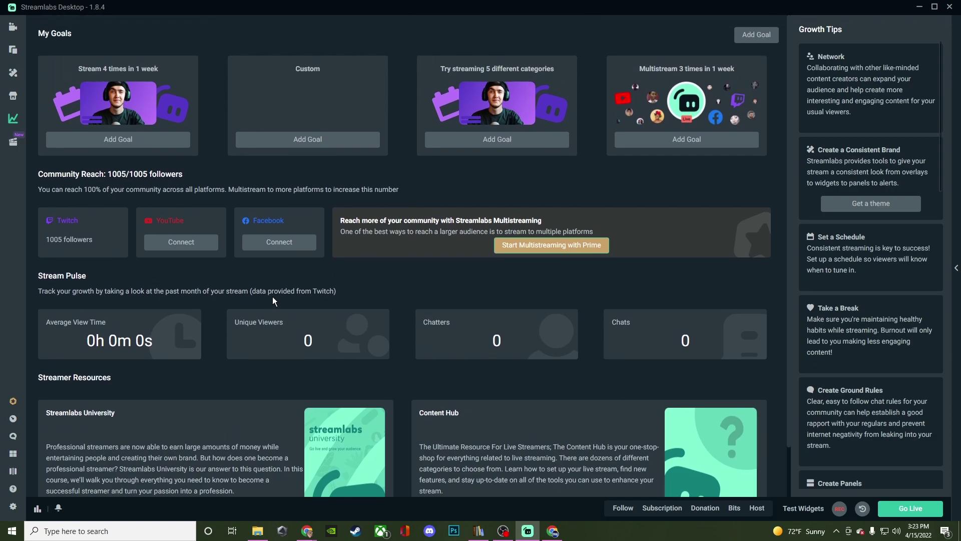
- Open the Highlighter page with its replay-buffer setup steps and 2:39 intro video
click(13, 144)
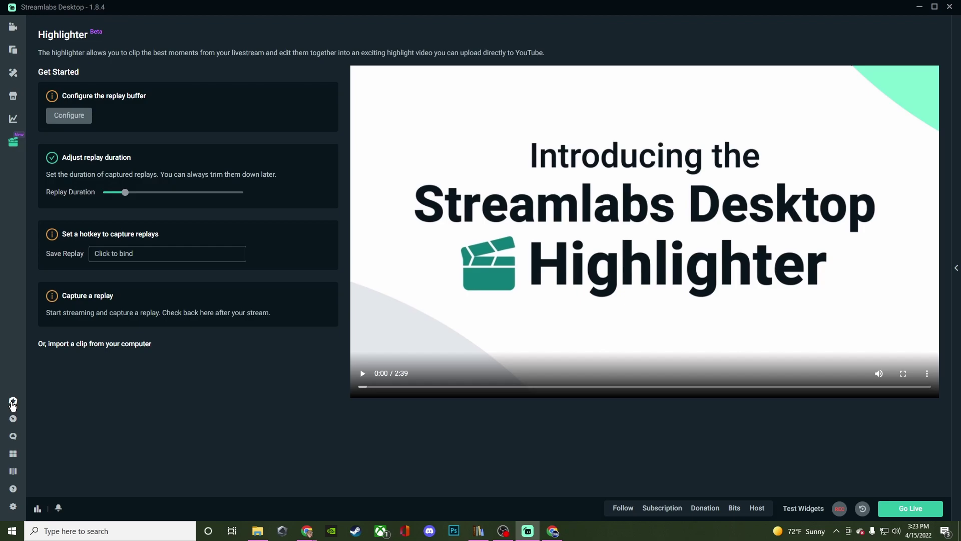
- Open the Streamlabs Prime page in the browser and maximize the browser window
click(13, 403)
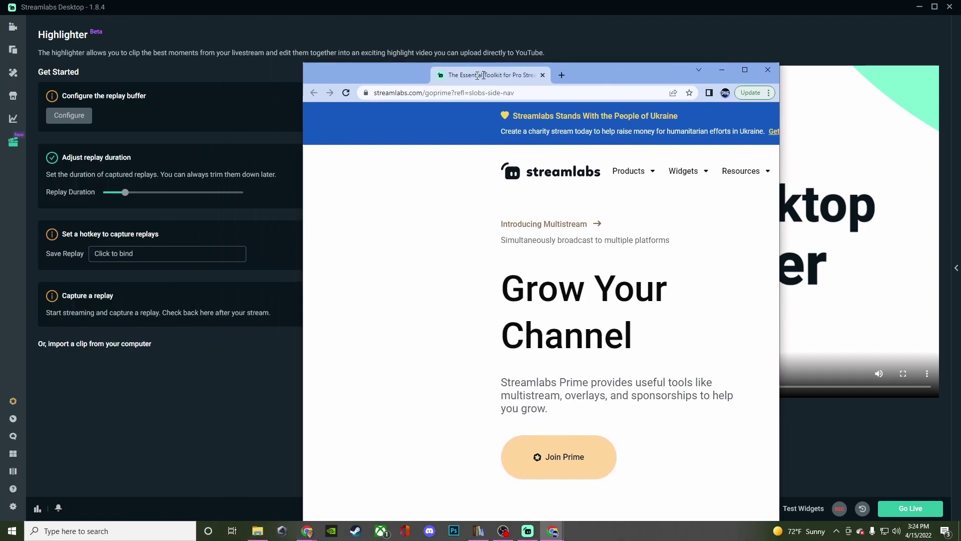
drag(482, 75, 304, 13)
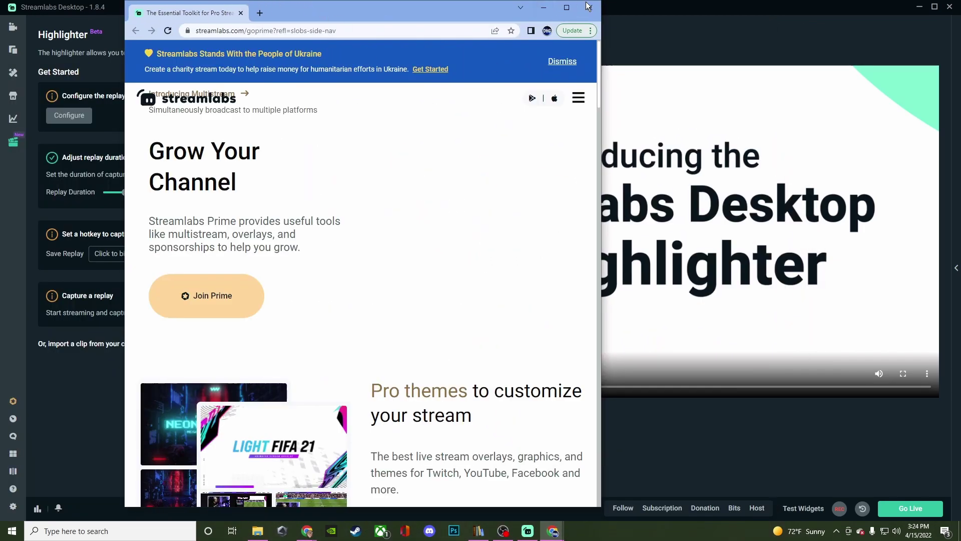
click(567, 9)
- Scroll through the Prime benefits page, then return to Streamlabs Desktop
scroll(475, 336, down, 5)
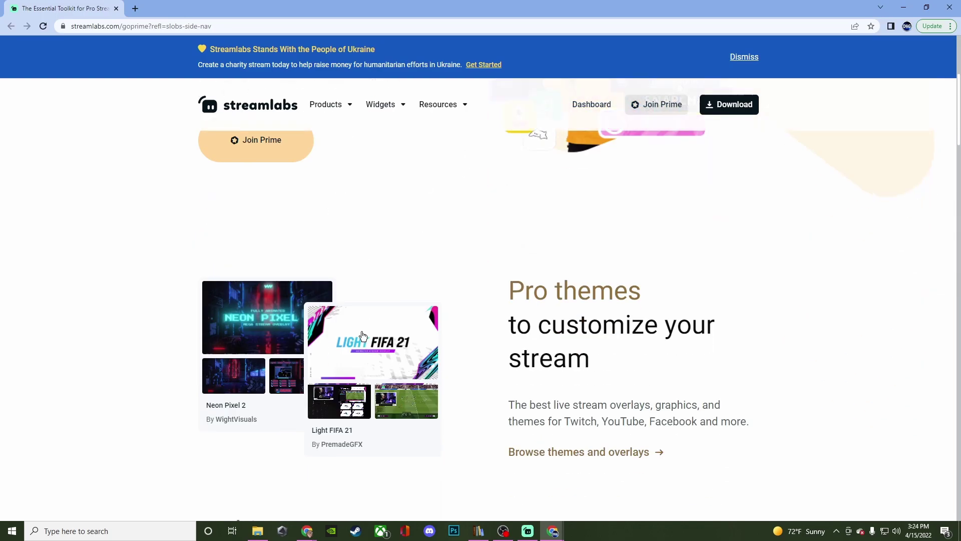
scroll(475, 336, down, 5)
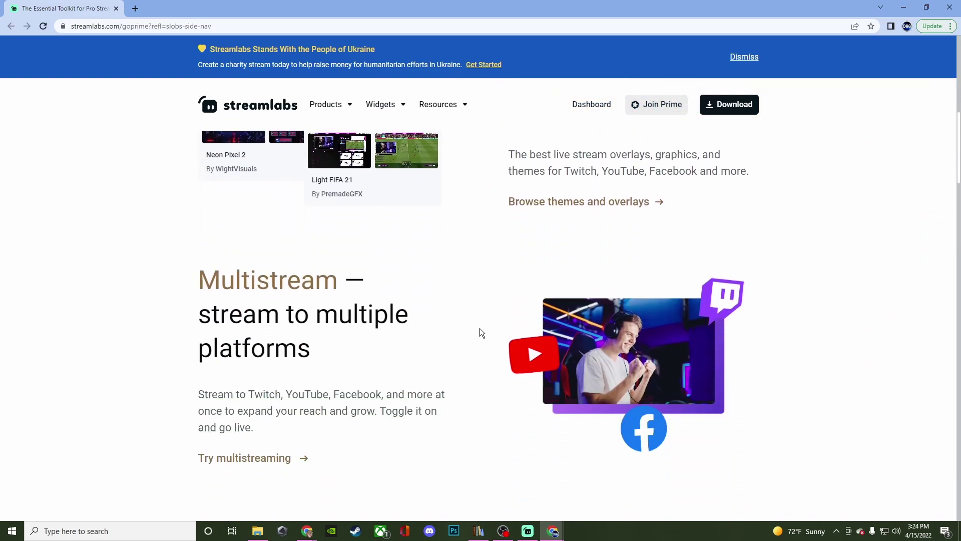
scroll(476, 335, down, 5)
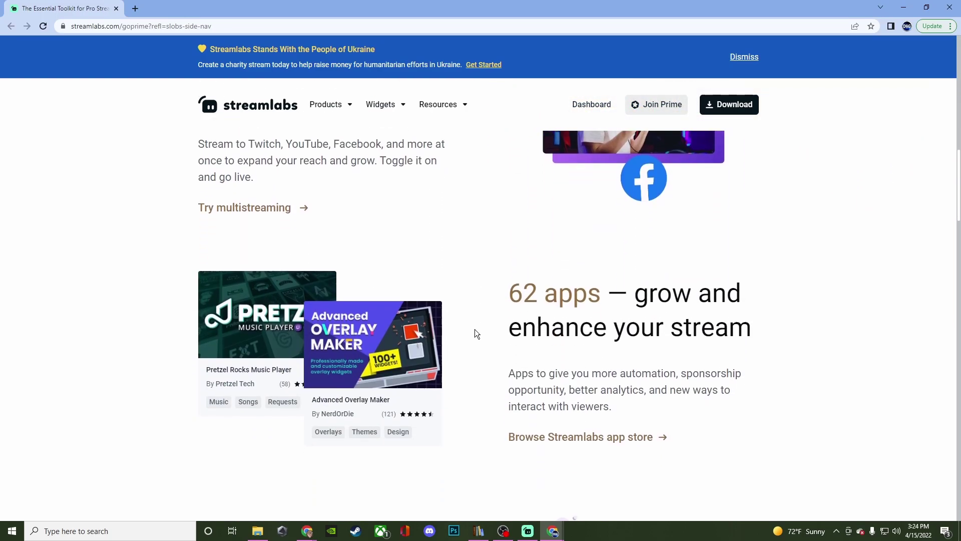
scroll(475, 331, down, 5)
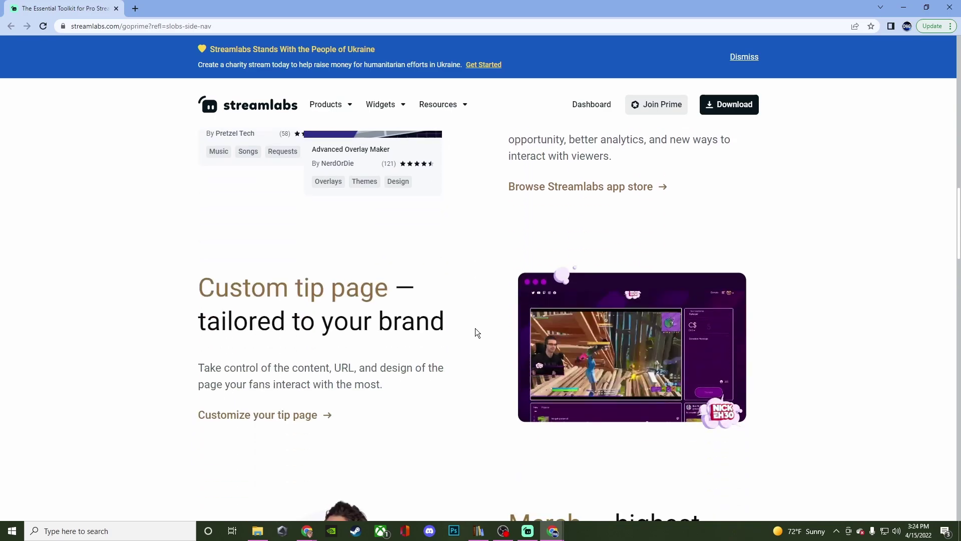
scroll(475, 331, down, 5)
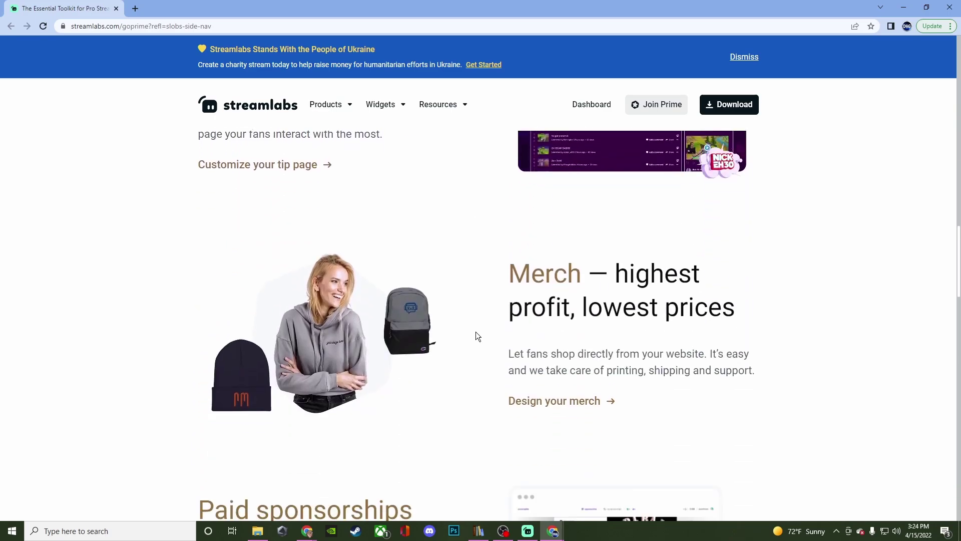
scroll(477, 336, down, 2)
scroll(476, 332, down, 2)
scroll(475, 331, down, 6)
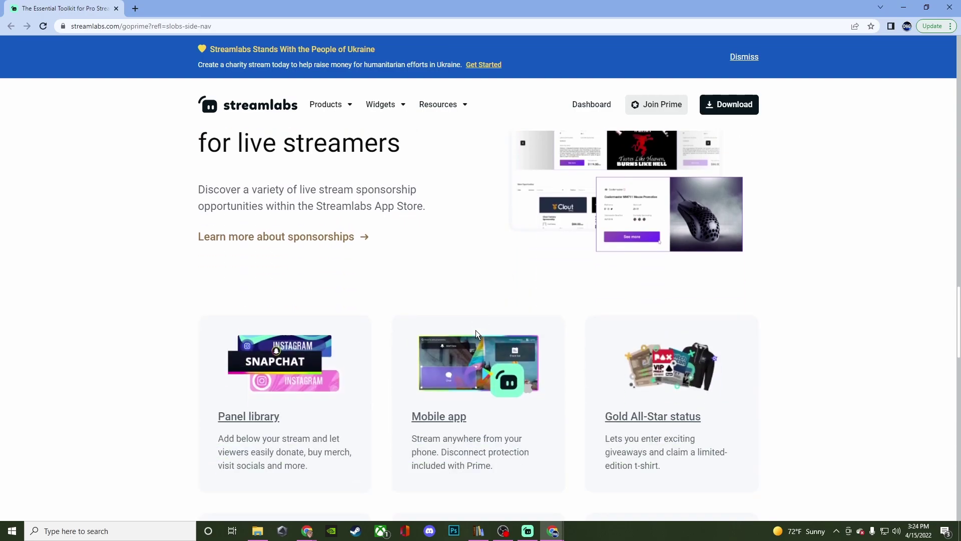
scroll(357, 328, down, 10)
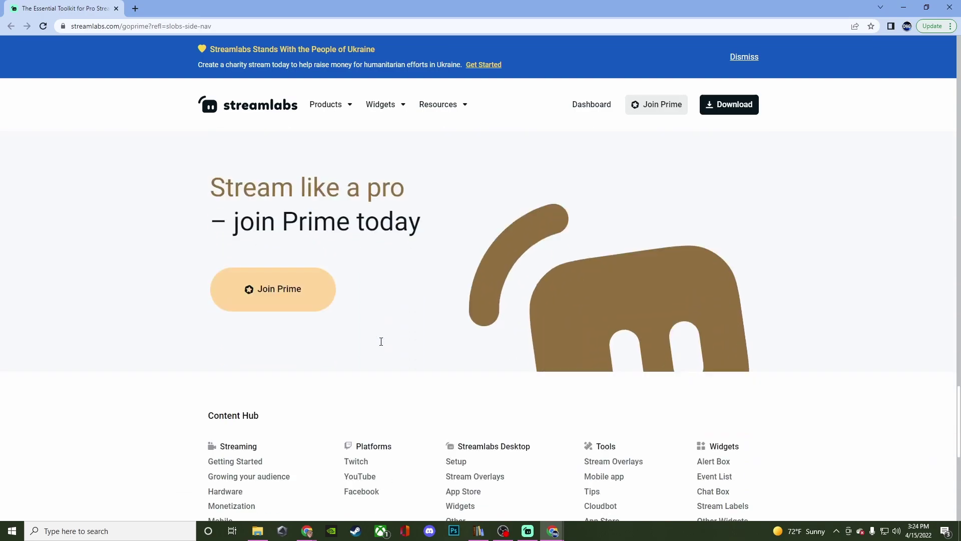
scroll(392, 338, up, 20)
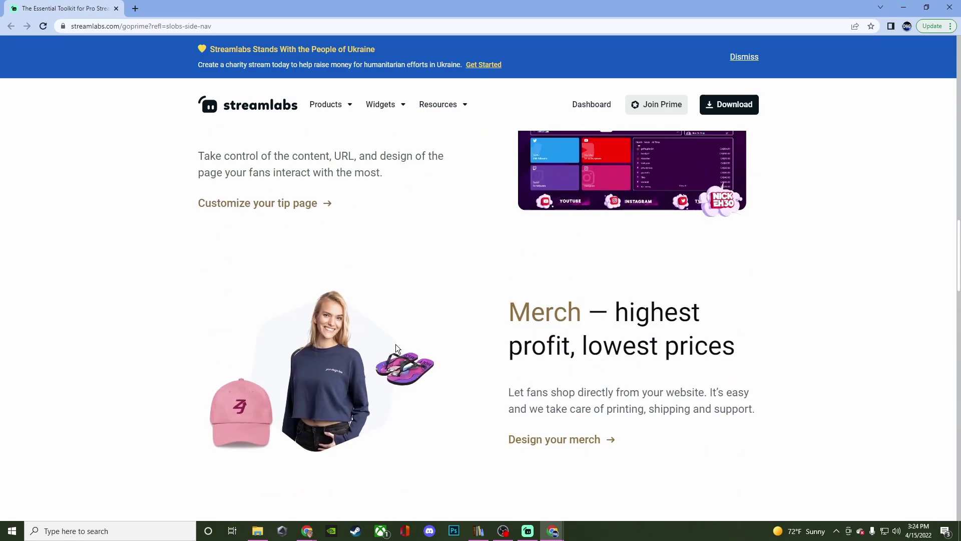
scroll(396, 348, up, 12)
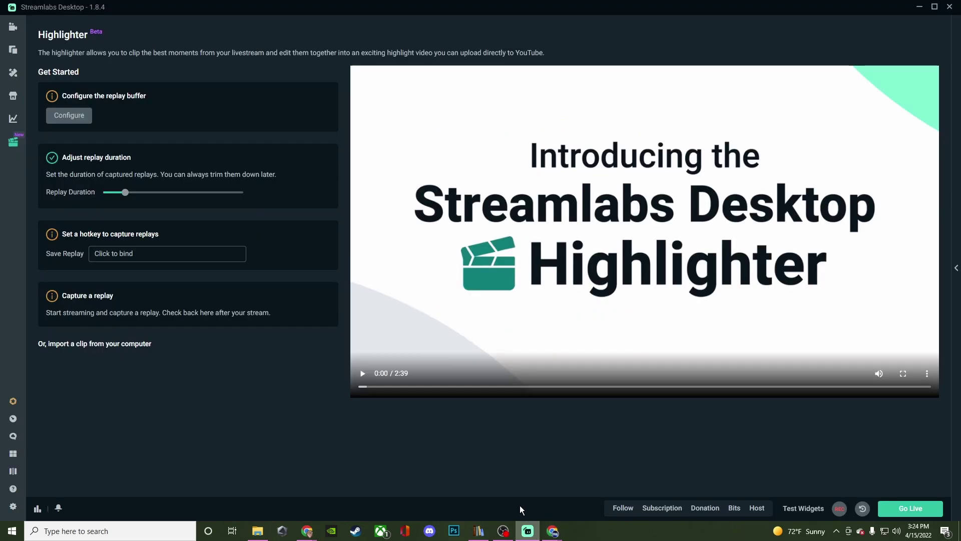
click(528, 531)
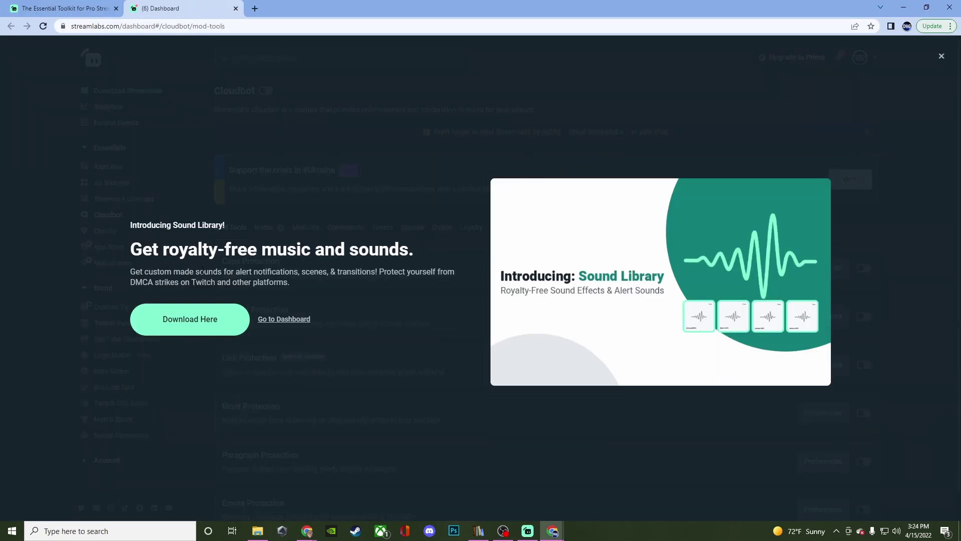
- Close the Sound Library popup via 'Go to Dashboard' and scroll the recent stream stats
click(274, 319)
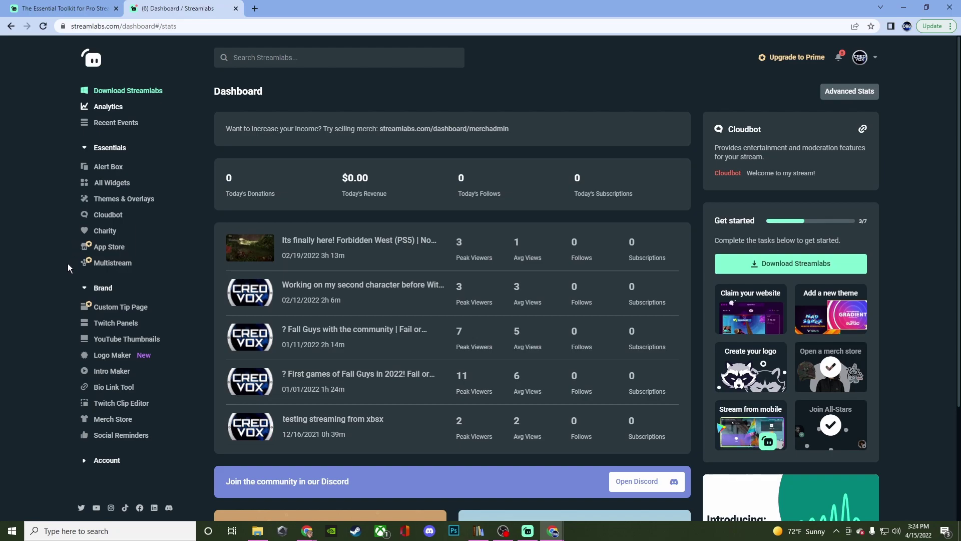
scroll(61, 231, down, 1)
scroll(55, 223, up, 1)
- From Streamlabs Desktop, open Cloudbot's mod tools on the web dashboard
click(527, 531)
click(14, 437)
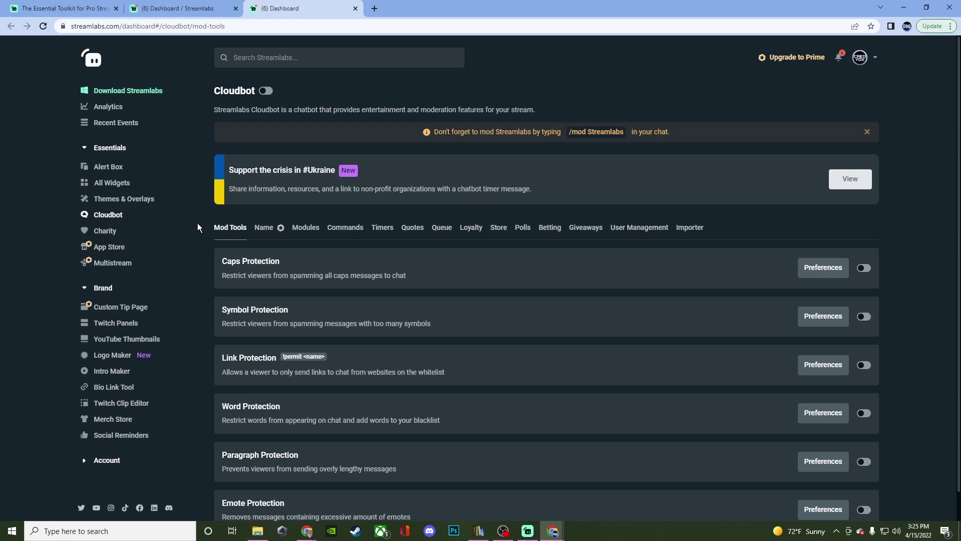
- In the Layout Editor, place the Audio Mixer in the middle row and save
click(527, 530)
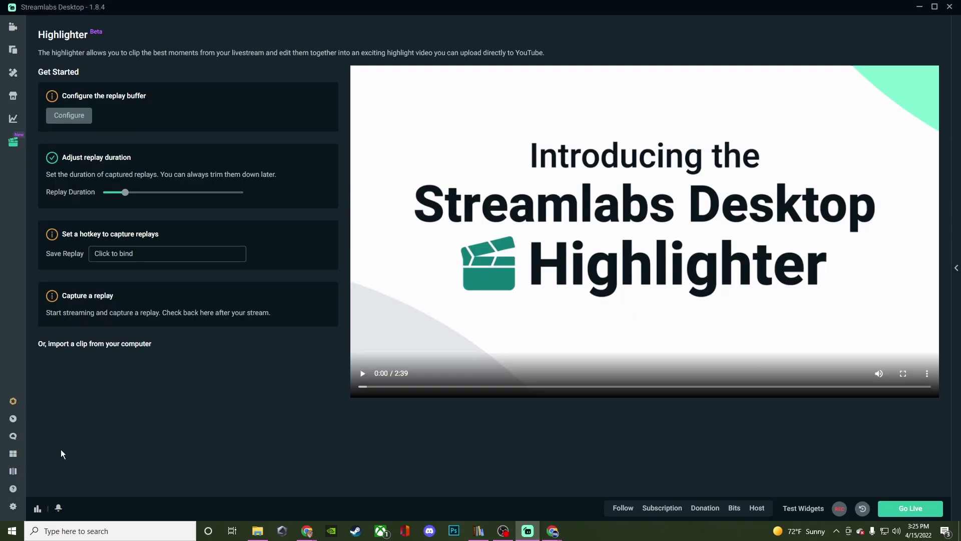
click(13, 460)
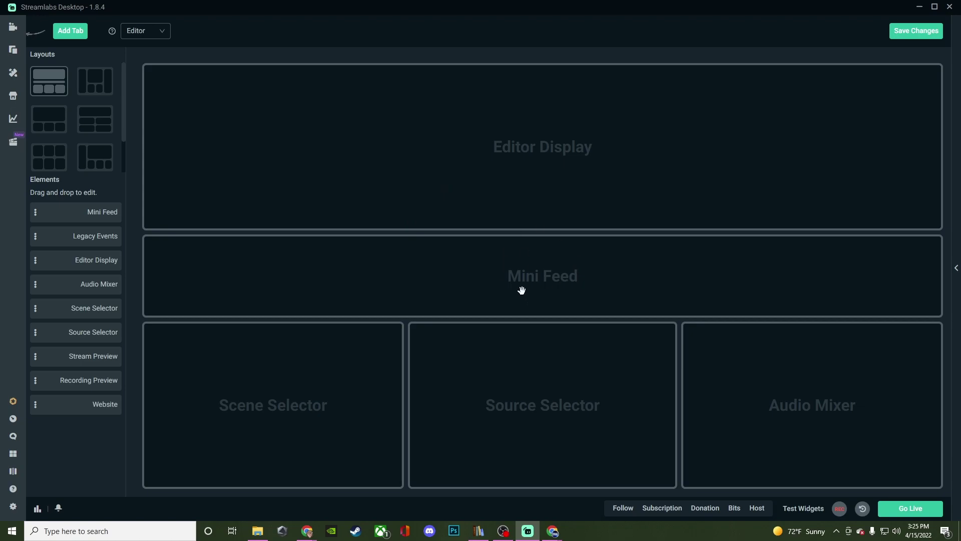
drag(98, 284, 507, 268)
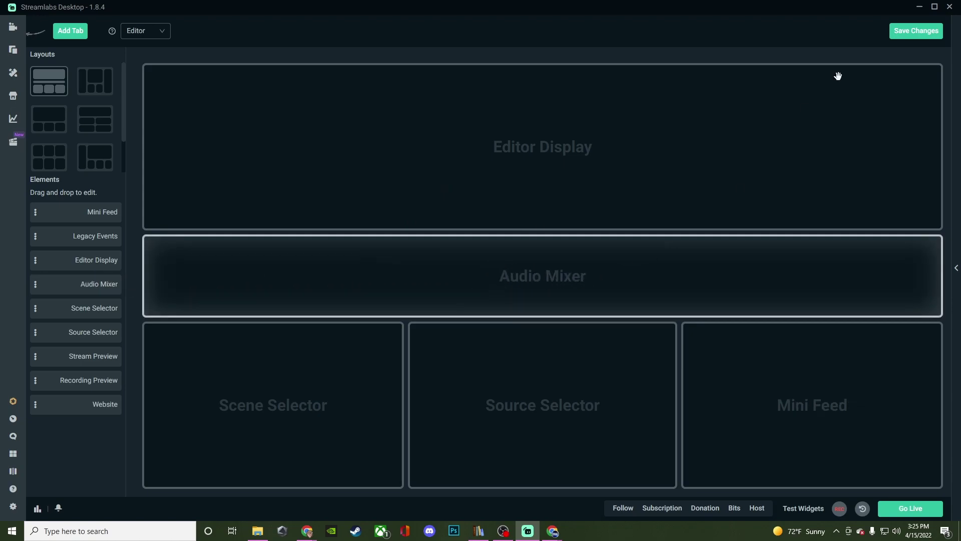
click(915, 32)
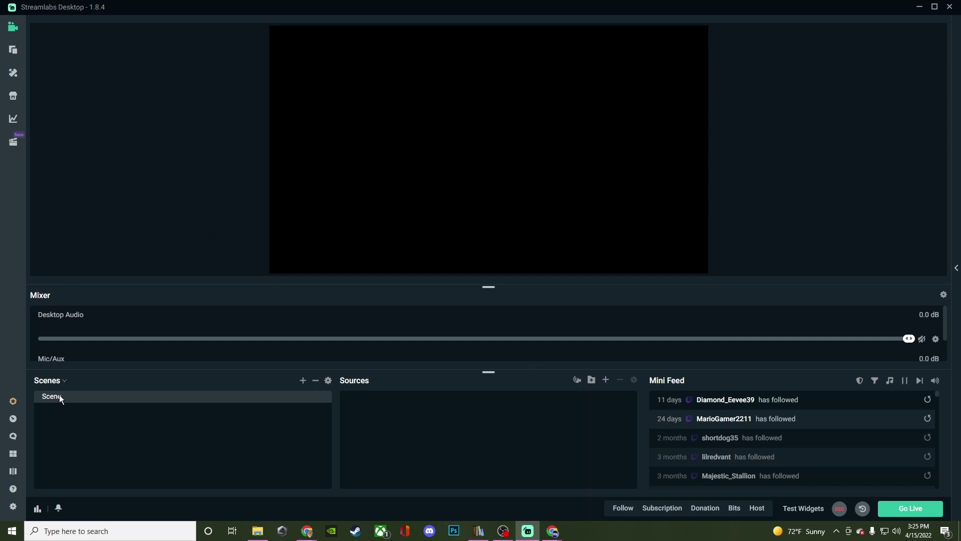
- Switch to the large-preview layout over three equal panels and save the changes
click(15, 469)
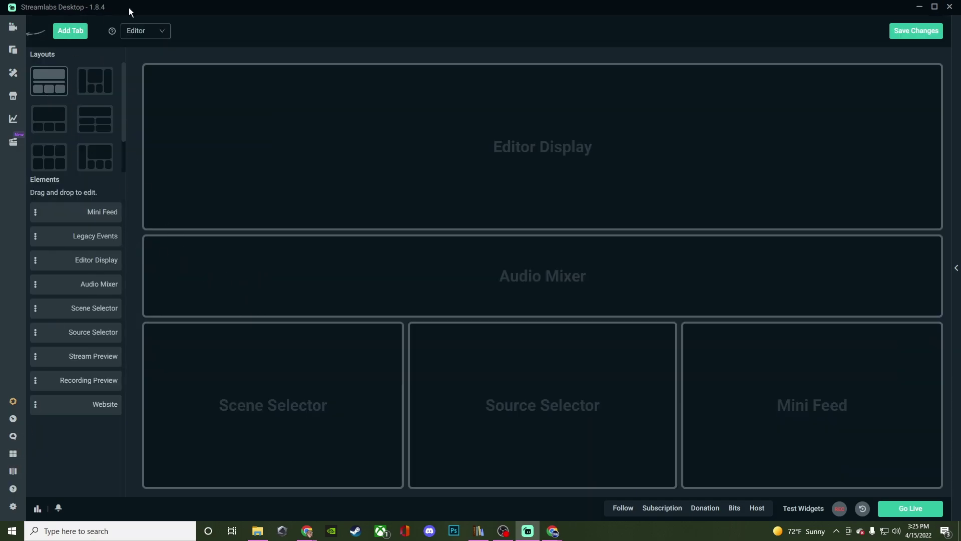
click(170, 39)
click(124, 34)
click(46, 133)
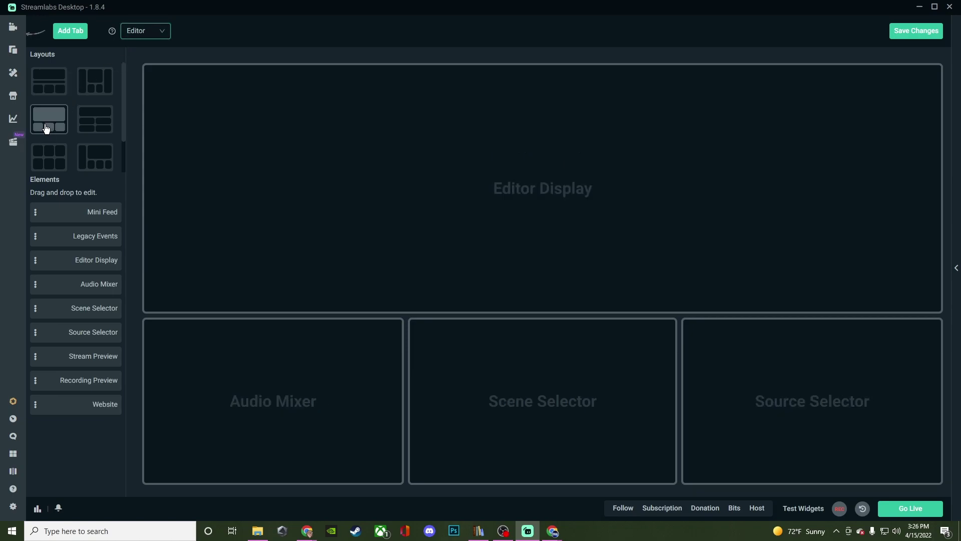
click(915, 31)
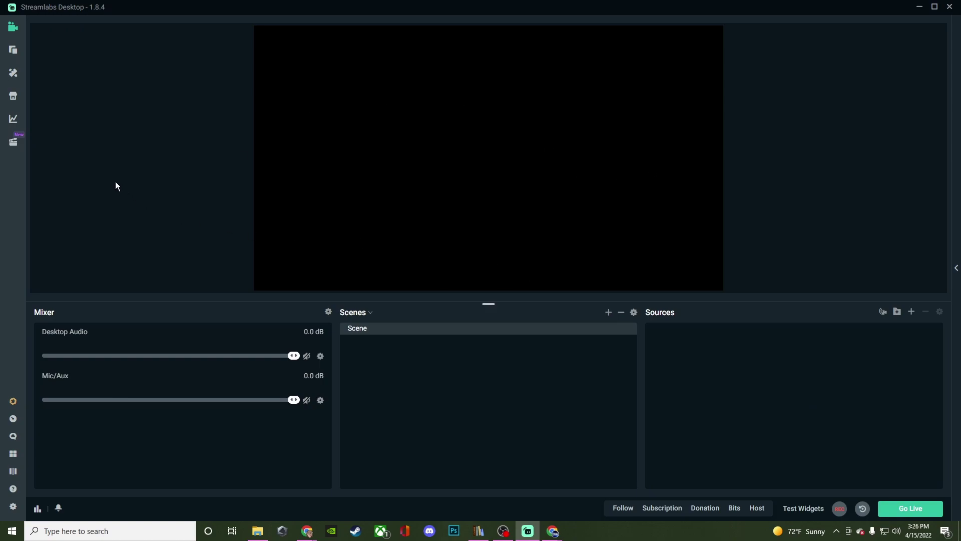
click(13, 473)
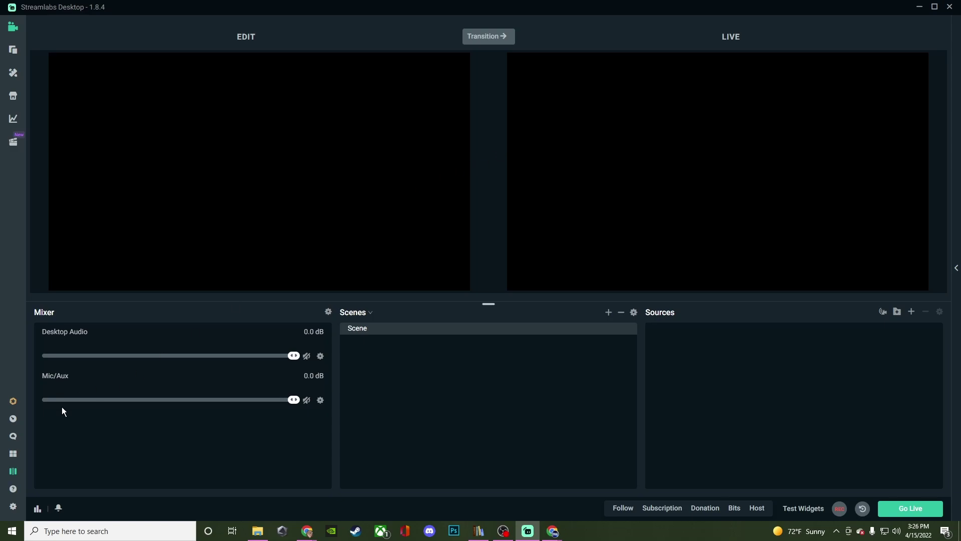
click(13, 471)
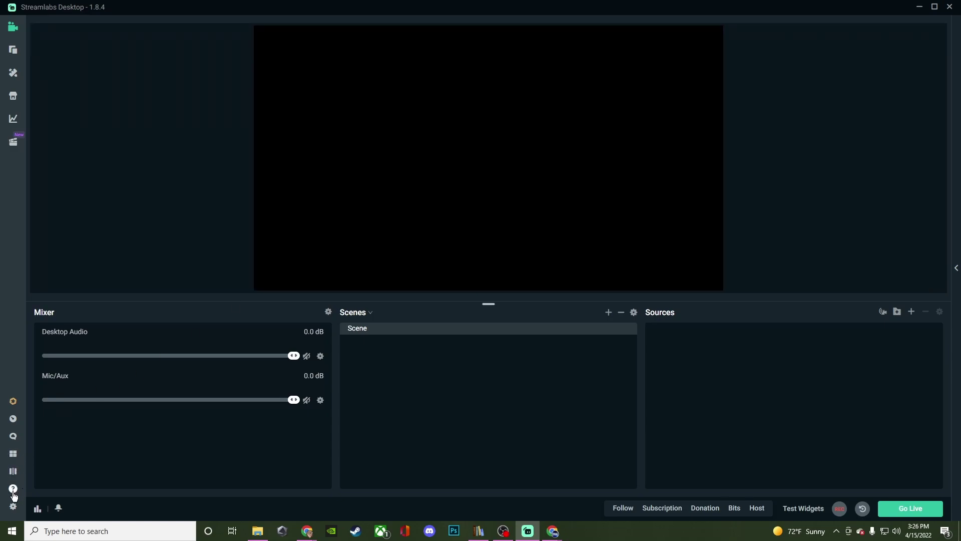
click(13, 506)
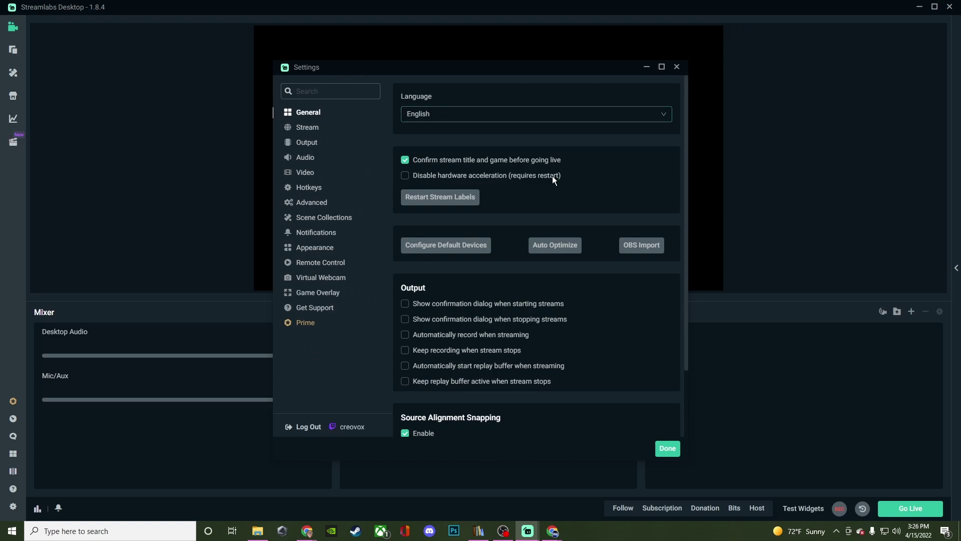
click(676, 66)
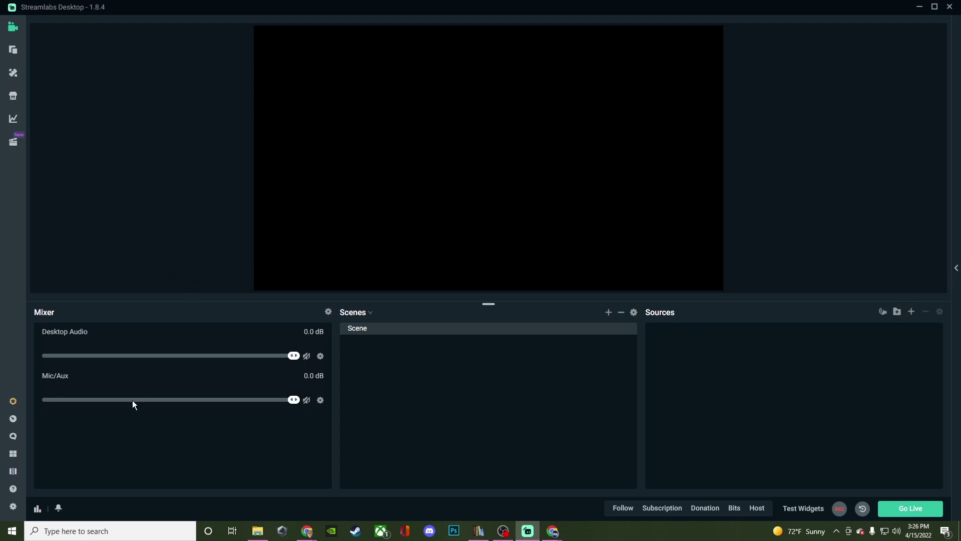
- Check Performance Metrics (60.00 FPS), close it, and open the Notifications window
click(37, 509)
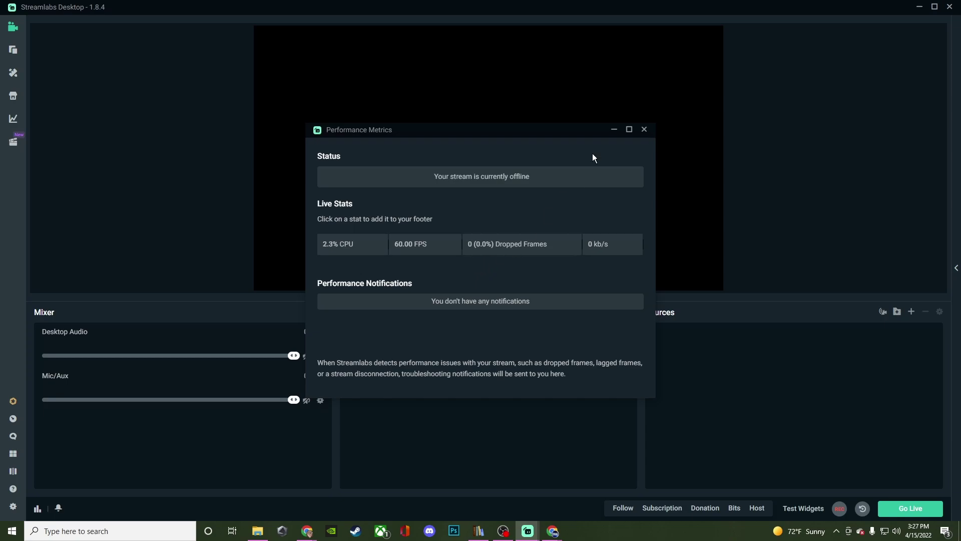
click(644, 131)
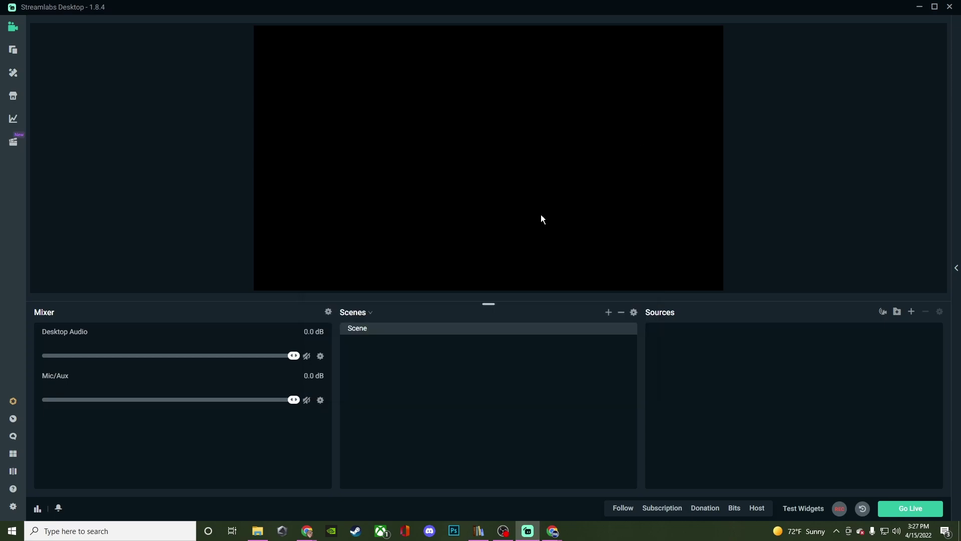
click(59, 512)
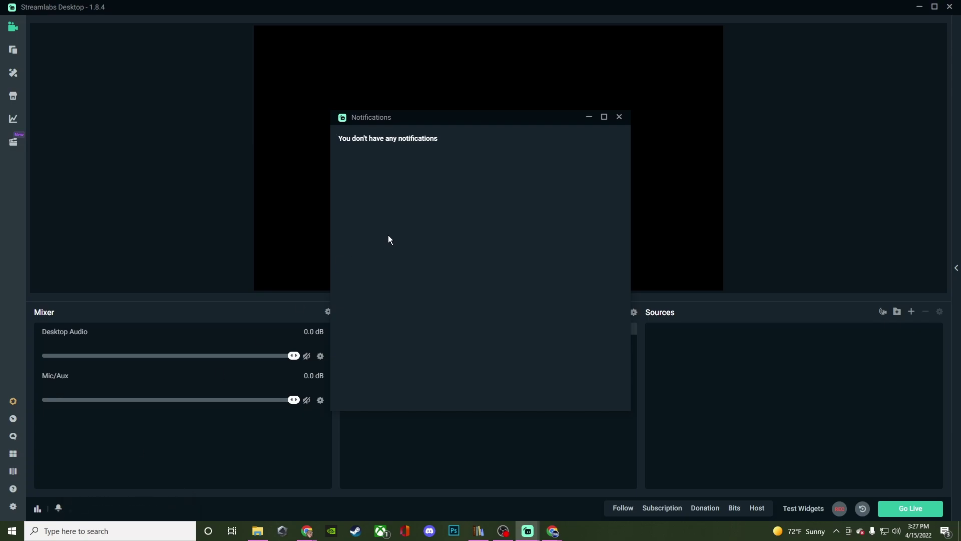
- Close the empty Notifications window to return to the editor
click(618, 117)
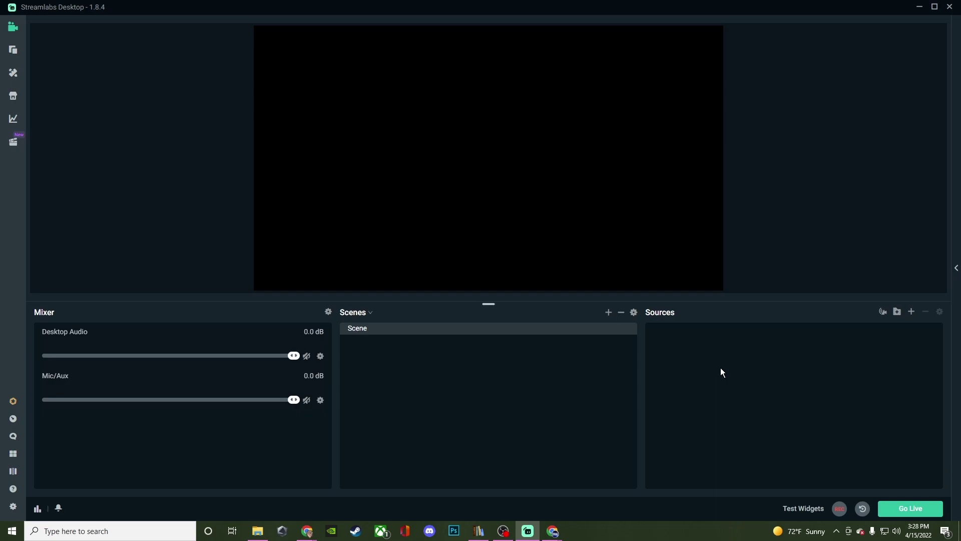
click(957, 273)
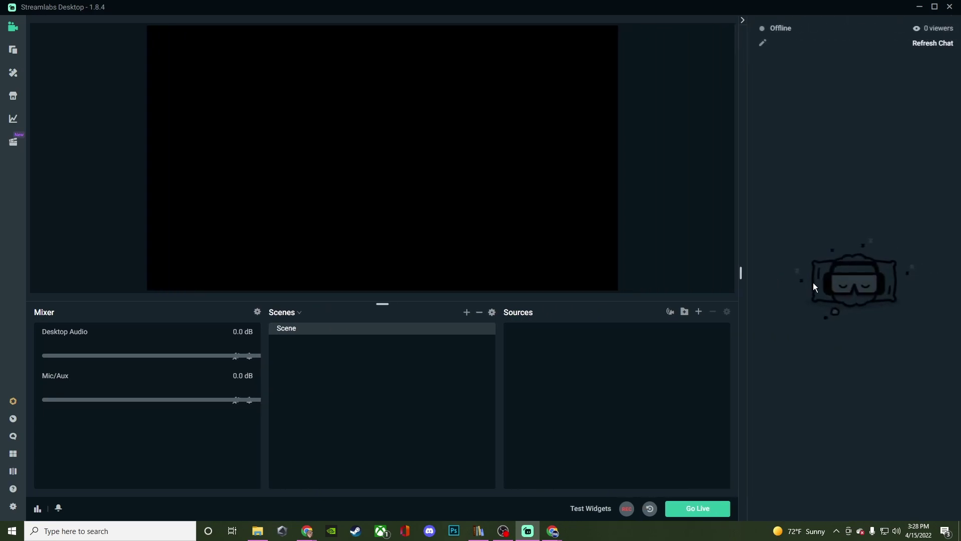
click(742, 22)
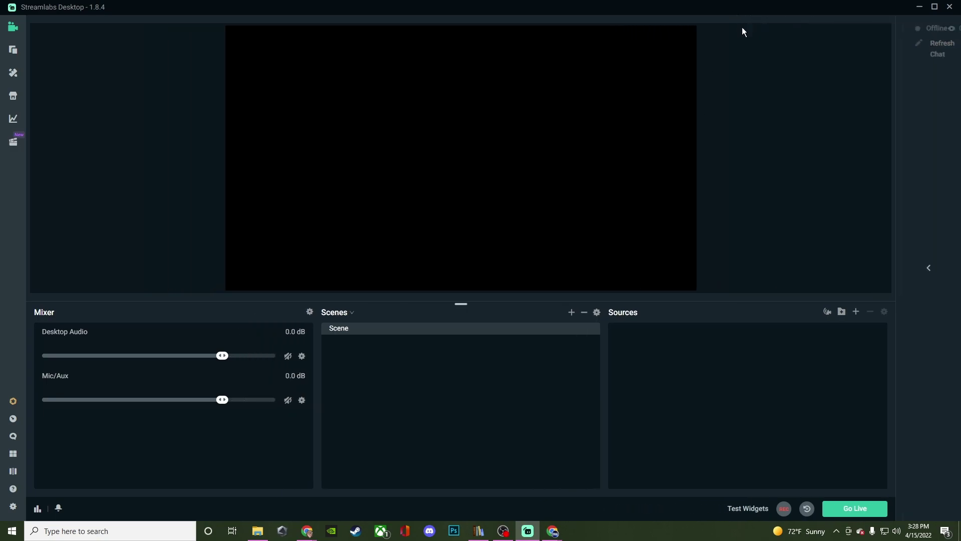